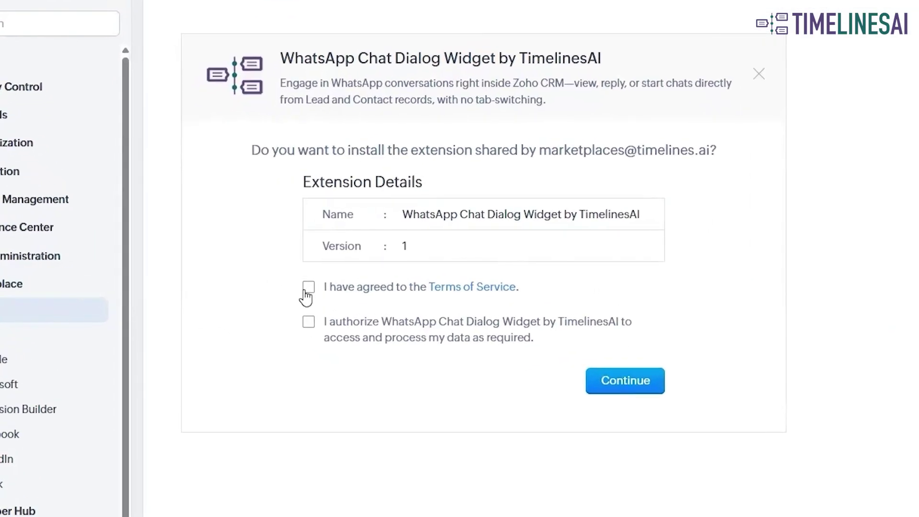
Step: Accept the Terms of Service and data authorization, and choose 'Install for all users'
left_click(306, 288)
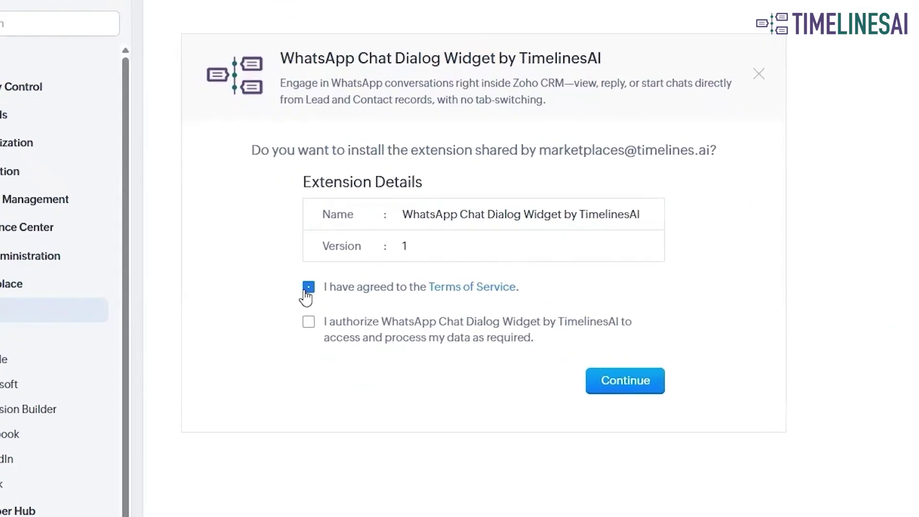
left_click(308, 324)
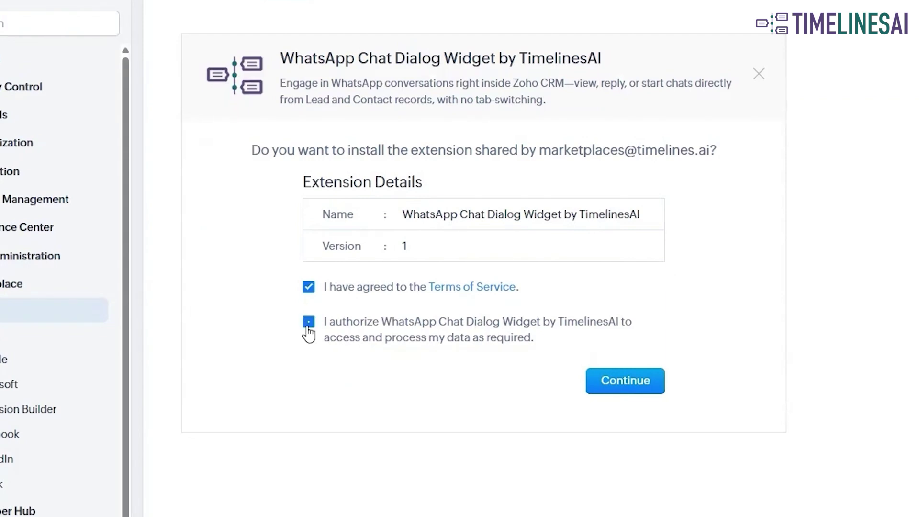
left_click(615, 384)
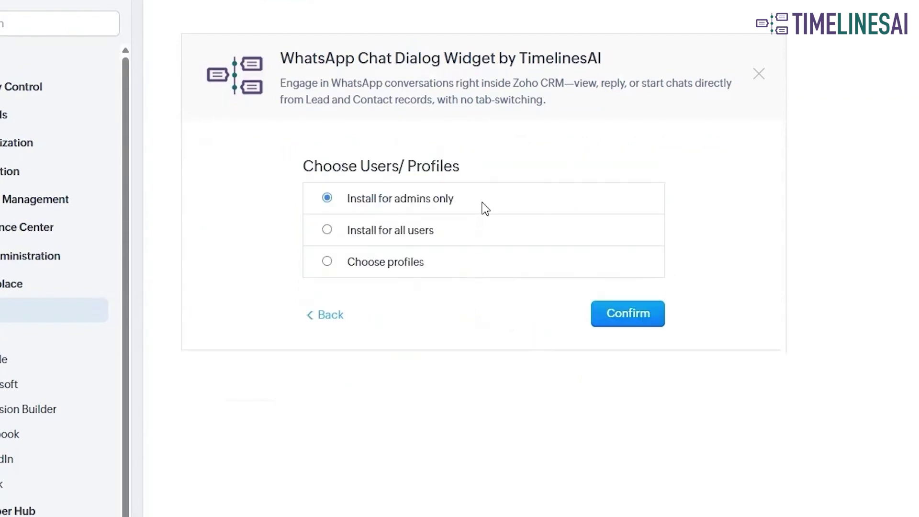
left_click(379, 236)
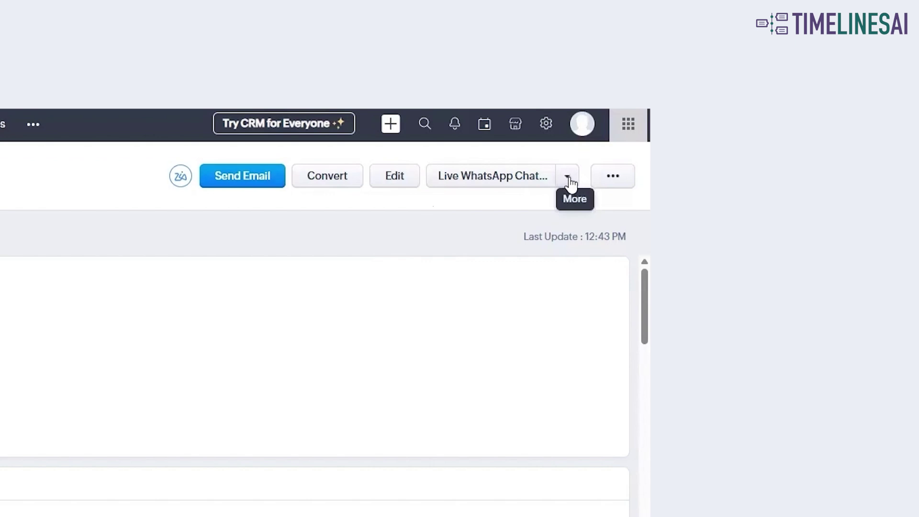
Step: Open Live WhatsApp Chat from the lead's WhatsApp dropdown and scroll through the chat history
left_click(567, 185)
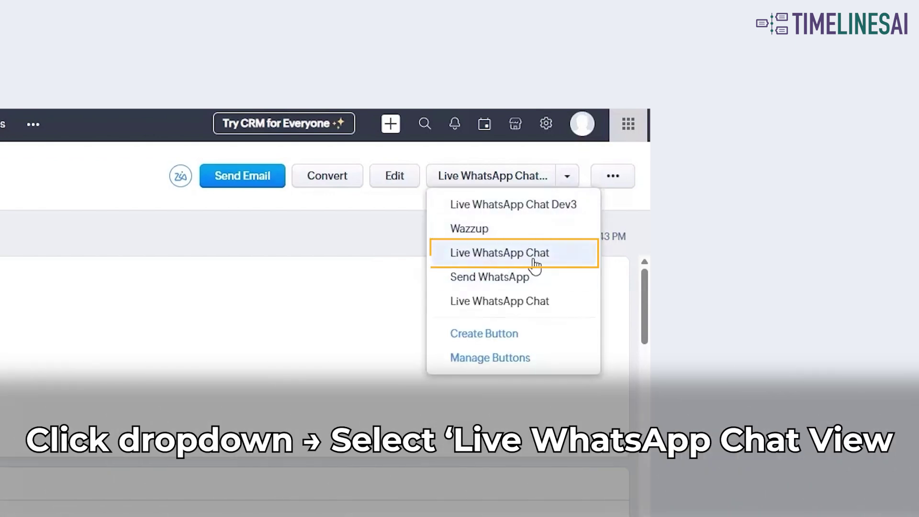
left_click(515, 257)
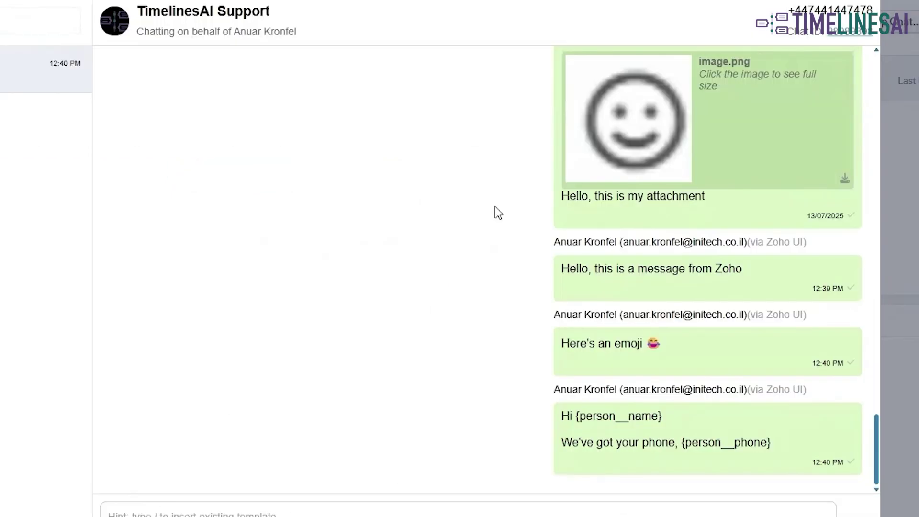
scroll(498, 212, "up", 5)
scroll(495, 207, "up", 12)
scroll(495, 207, "up", 15)
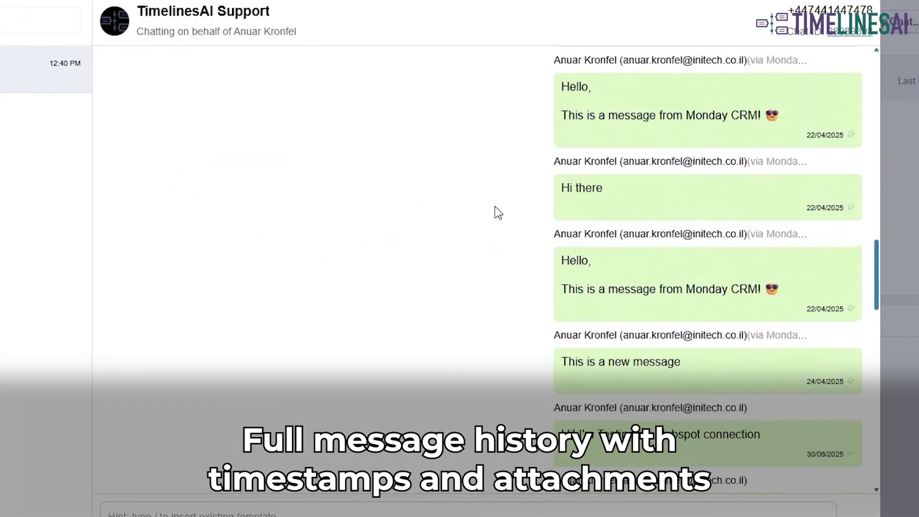
scroll(496, 208, "up", 10)
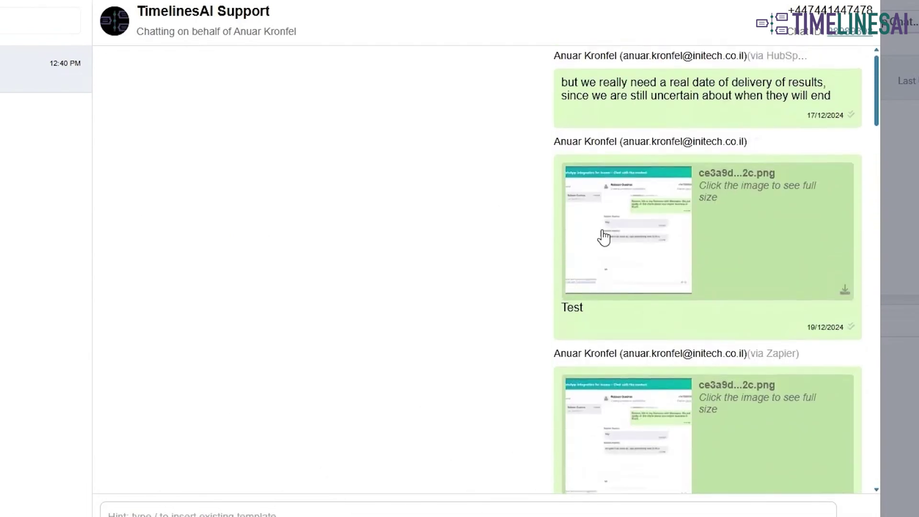
scroll(531, 235, "down", 20)
scroll(499, 221, "up", 5)
scroll(499, 217, "up", 15)
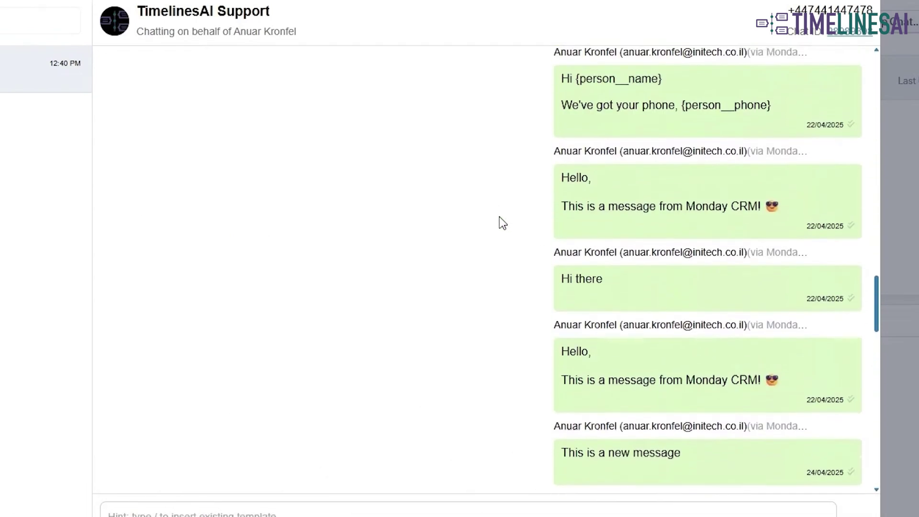
scroll(499, 216, "up", 8)
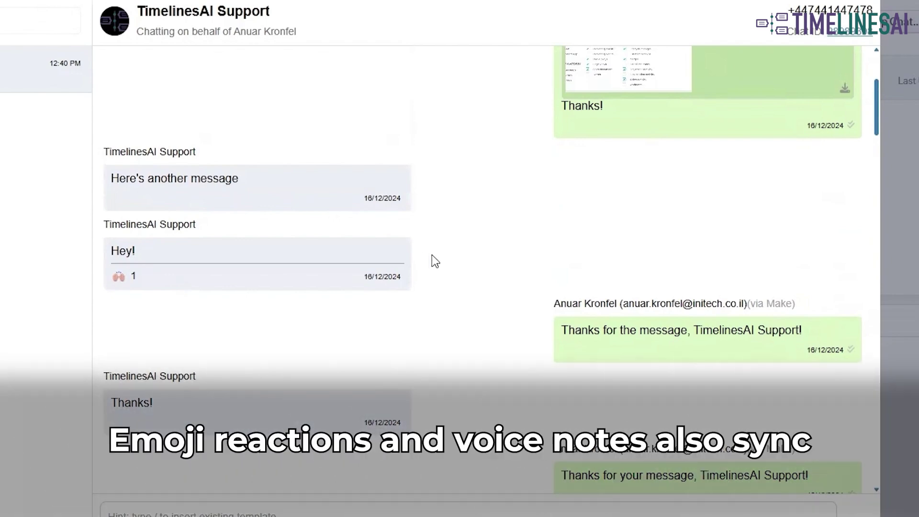
scroll(432, 255, "down", 15)
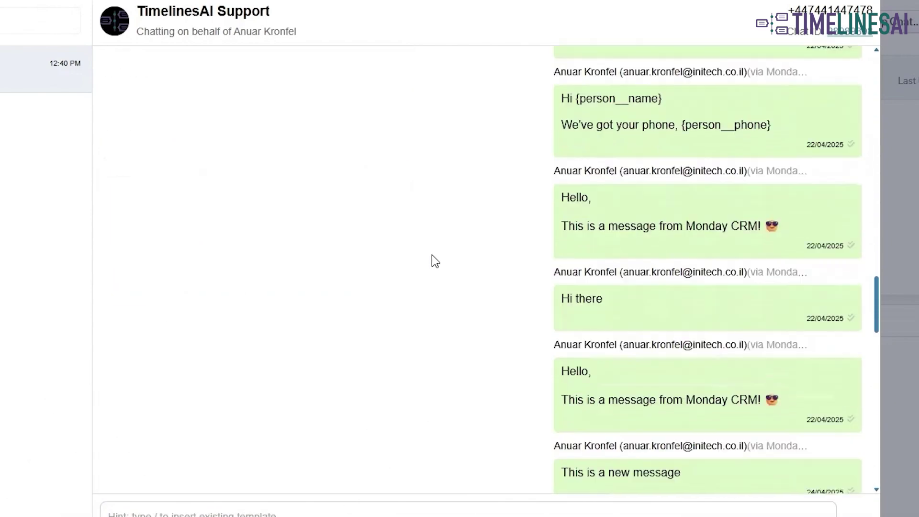
scroll(432, 255, "down", 6)
Step: Send the lead the message "Hello, here's another message from Zoho"
left_click(226, 515)
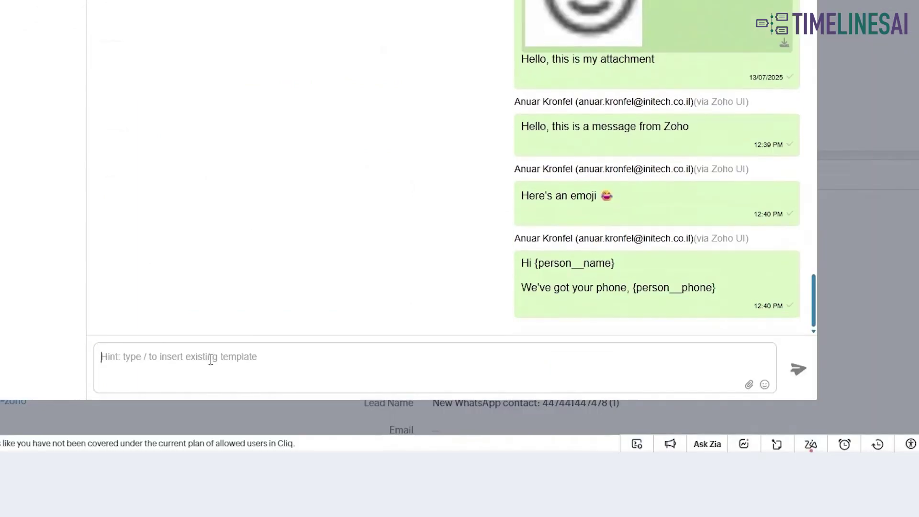
type("Hello, ")
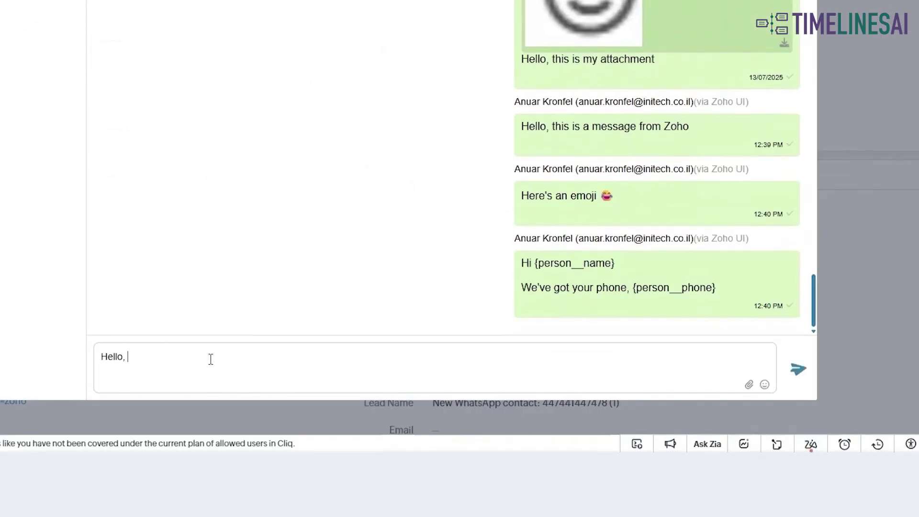
type("here's another message from Zoho")
key("Return")
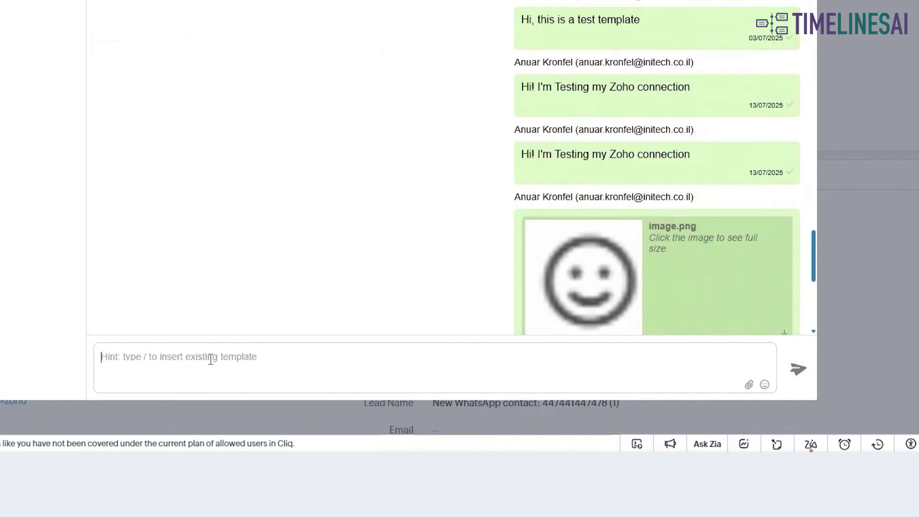
Step: Pick a smiley from the emoji picker and send it as a separate message
left_click(763, 387)
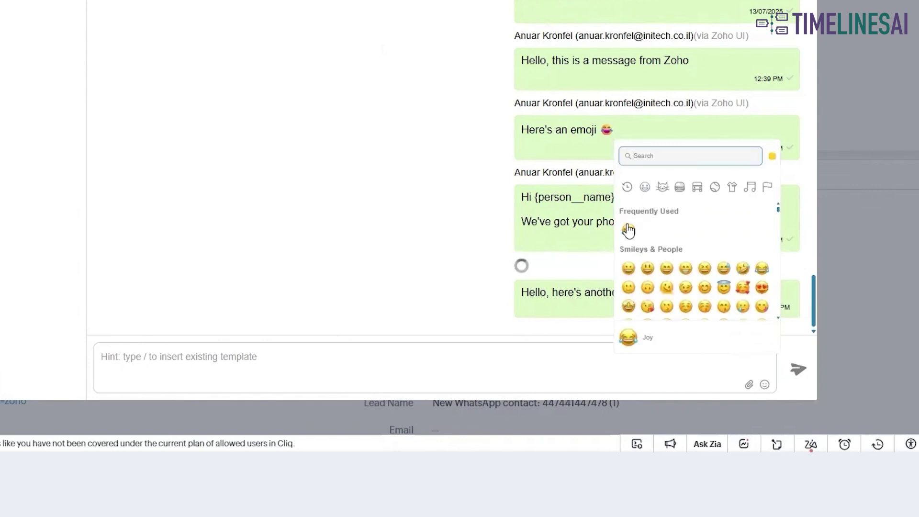
scroll(716, 264, "down", 1)
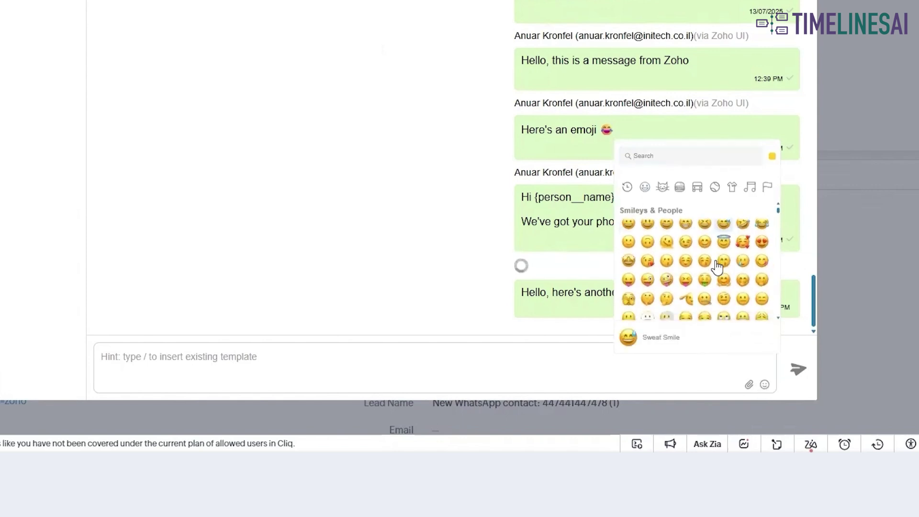
left_click(628, 261)
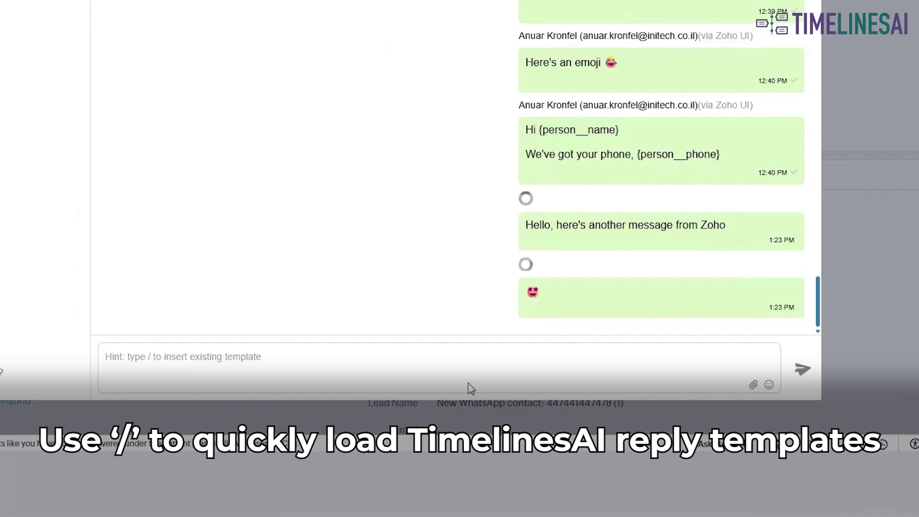
Step: Insert the Test template "Hi, this is a test template" with / and send it
type("/")
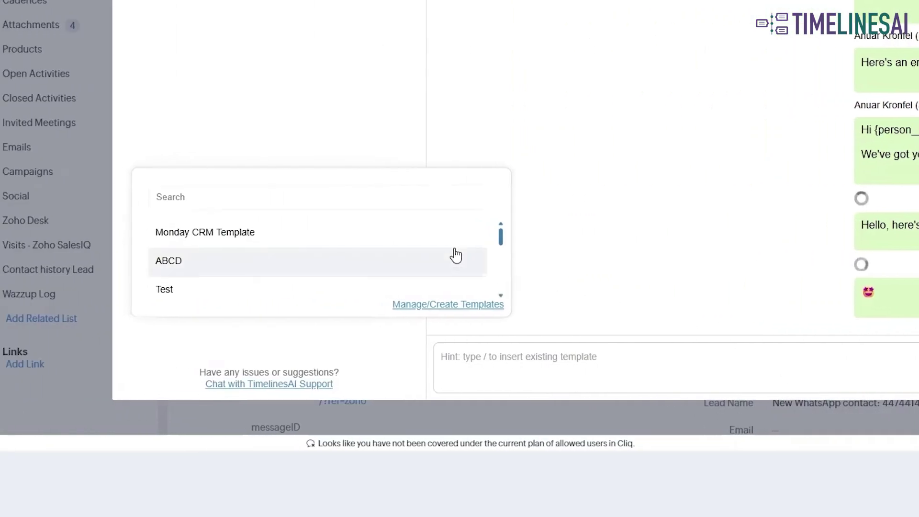
scroll(455, 254, "down", 4)
scroll(455, 254, "down", 1)
scroll(455, 254, "down", 2)
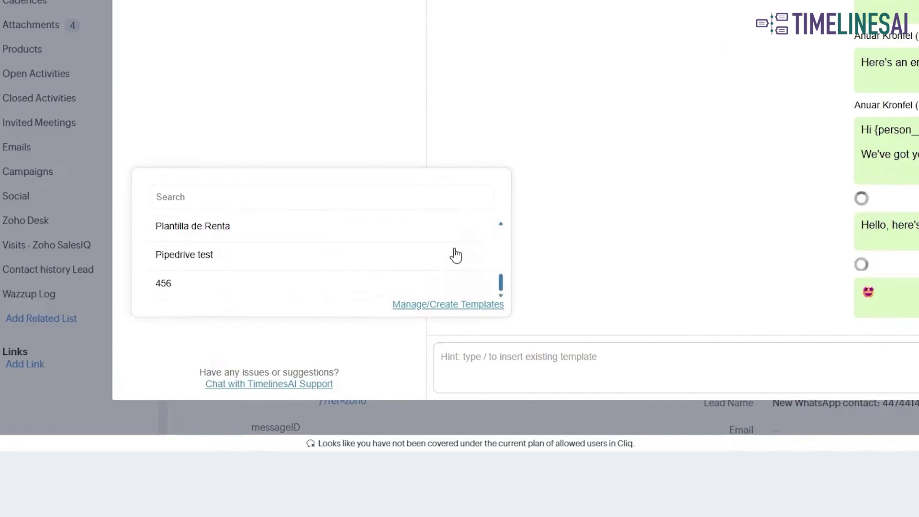
scroll(456, 255, "up", 3)
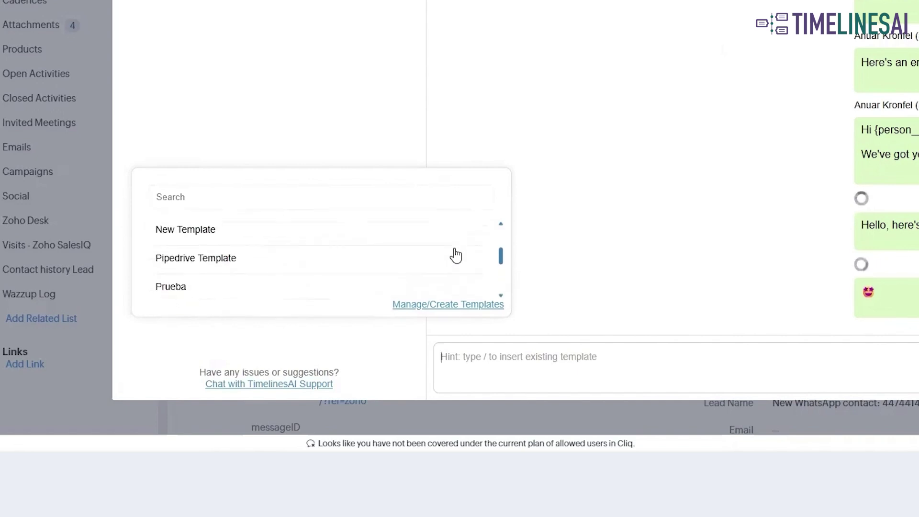
scroll(455, 255, "up", 2)
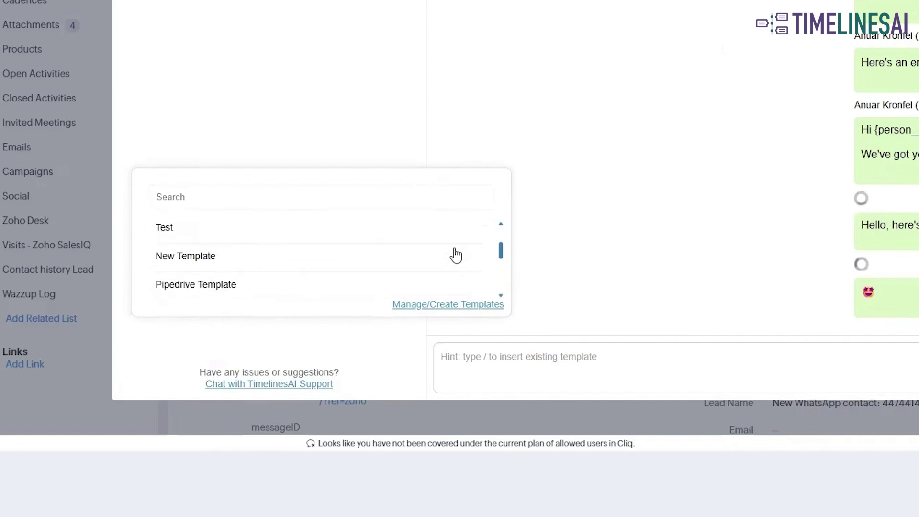
left_click(358, 262)
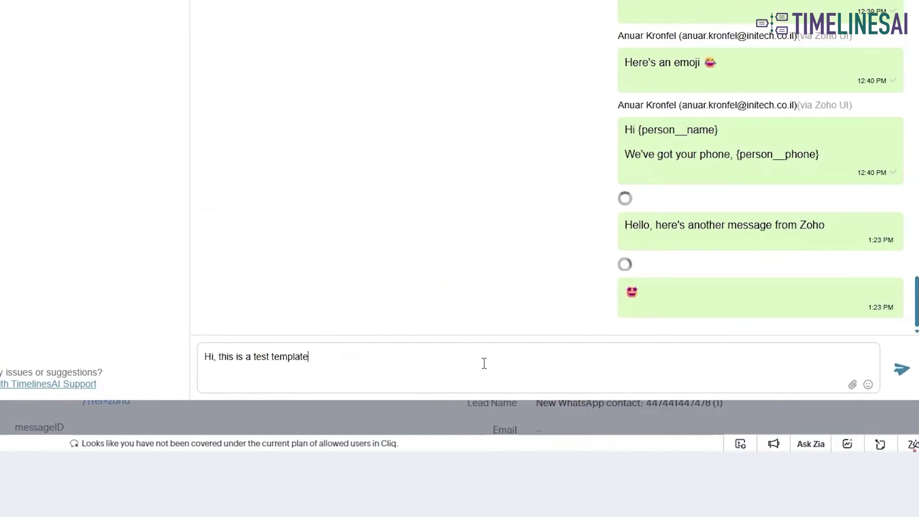
key("Return")
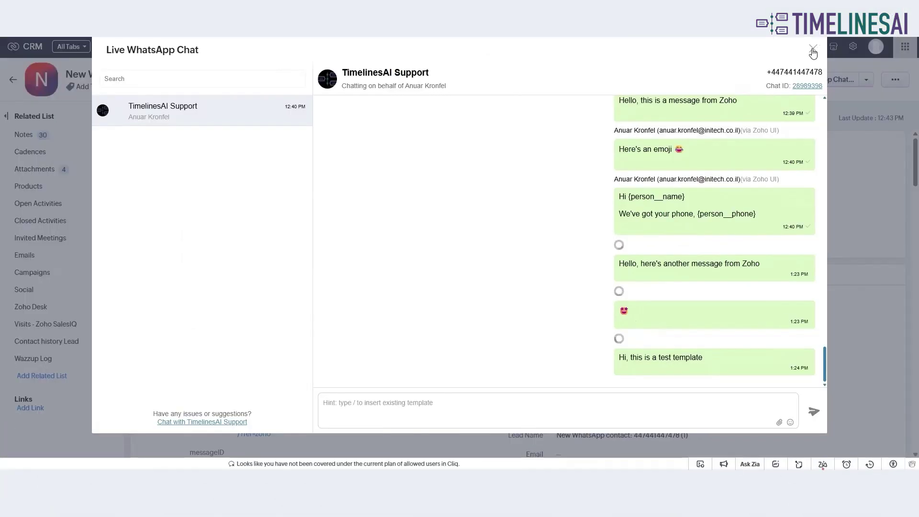
Step: Close and reopen the lead's Live WhatsApp Chat, then highlight the 'via Zoho UI' label
left_click(813, 53)
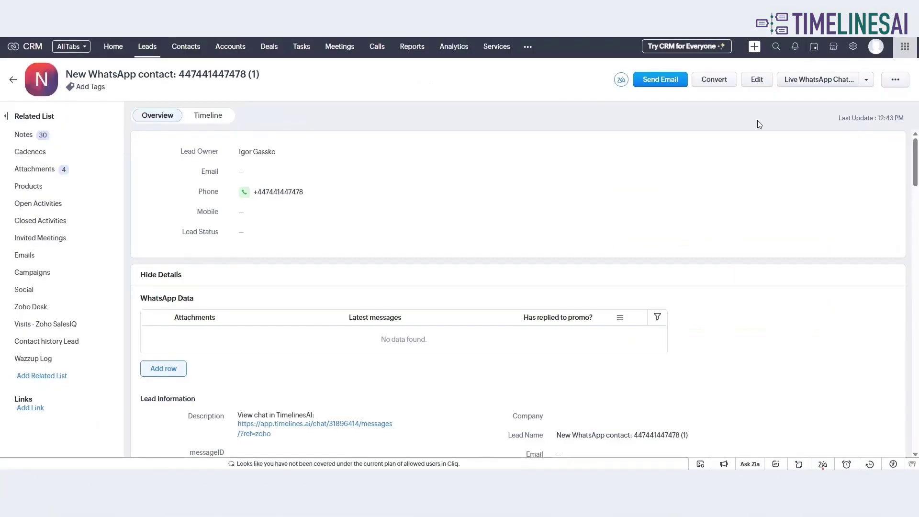
left_click(863, 85)
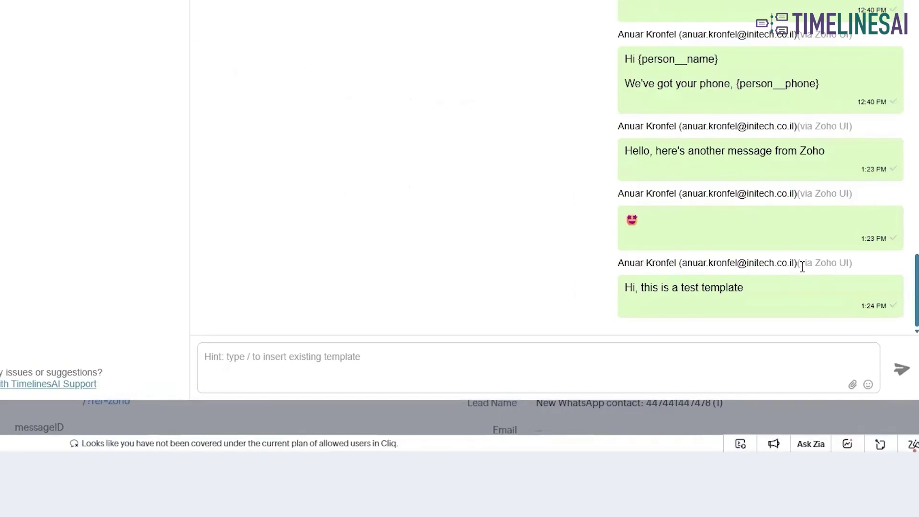
double_click(744, 338)
left_click_drag(803, 267, 850, 264)
left_click(544, 248)
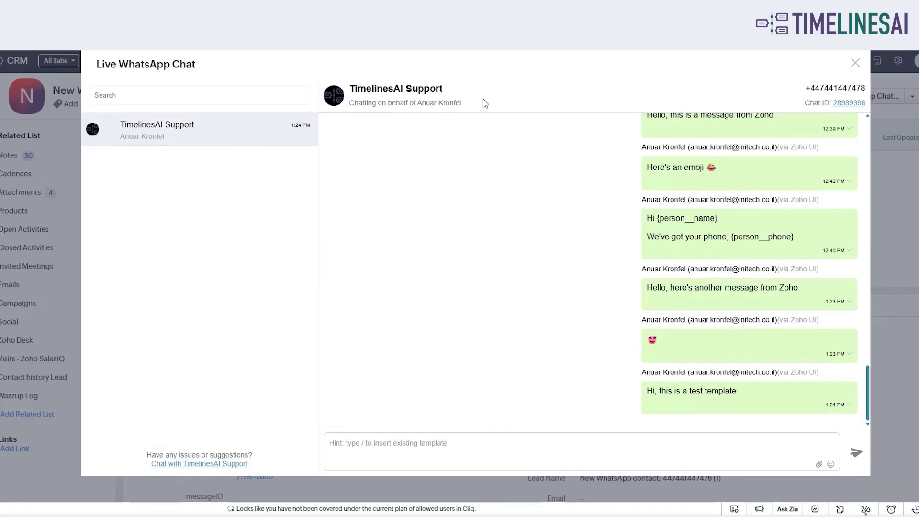
mouse_move(392, 82)
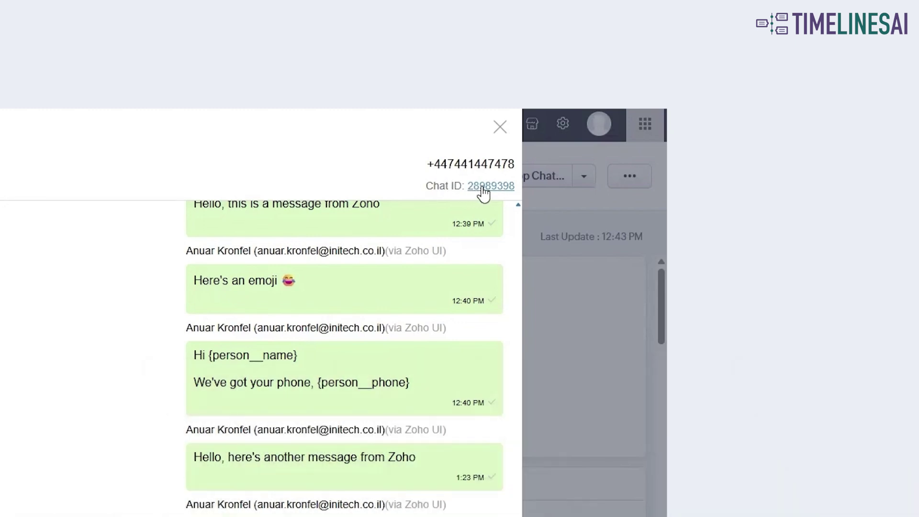
left_click(484, 192)
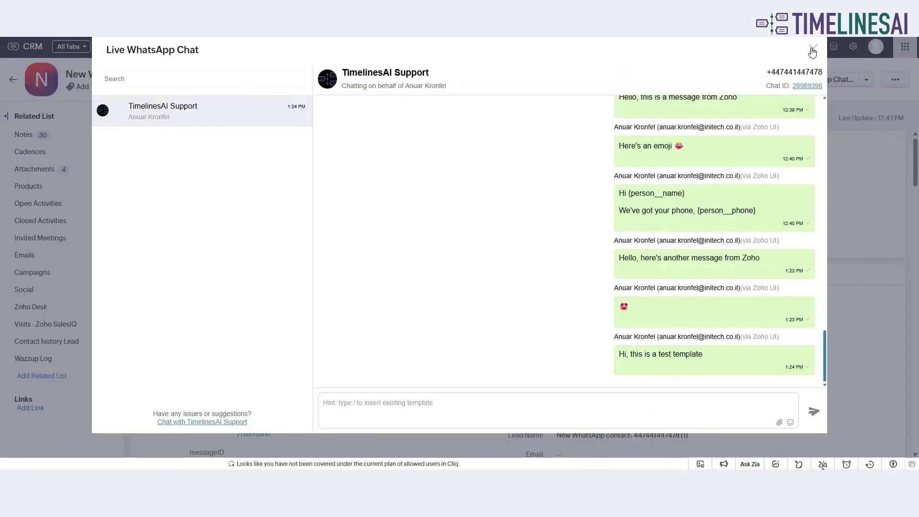
Step: Close the lead's WhatsApp chat window
left_click(813, 51)
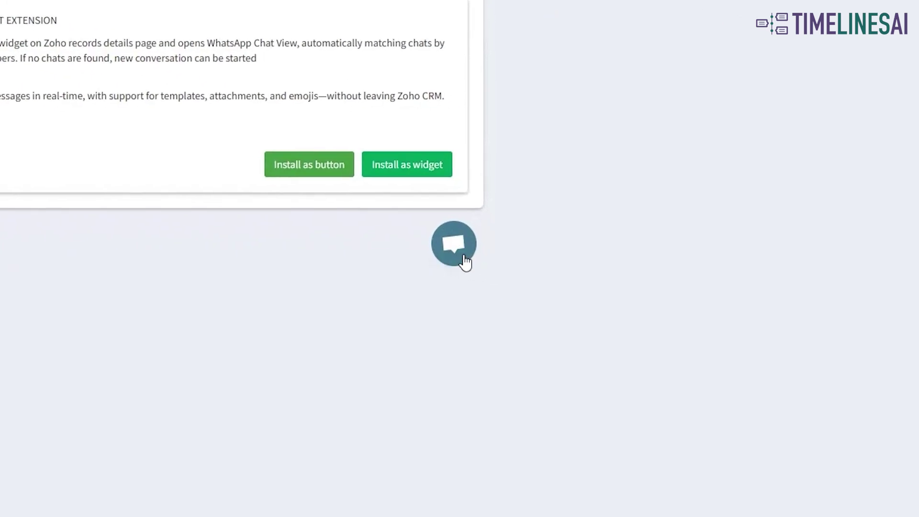
left_click(463, 256)
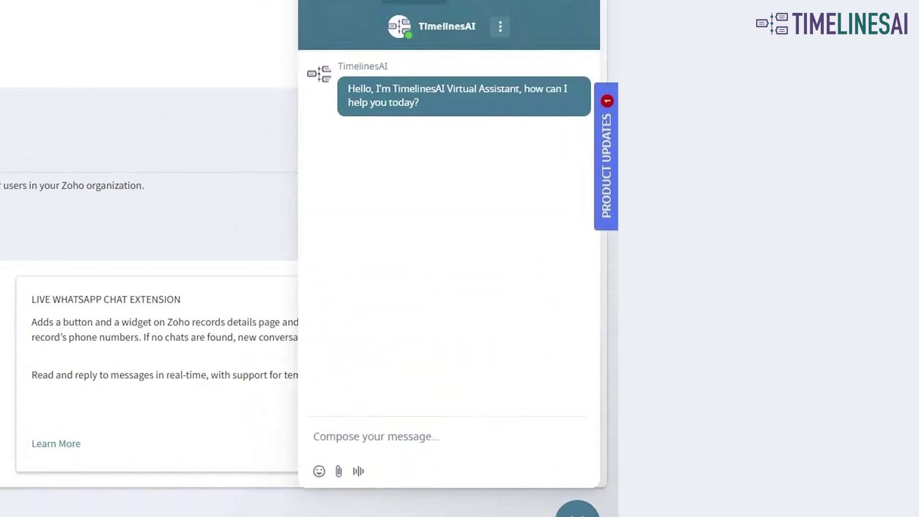
left_click(550, 18)
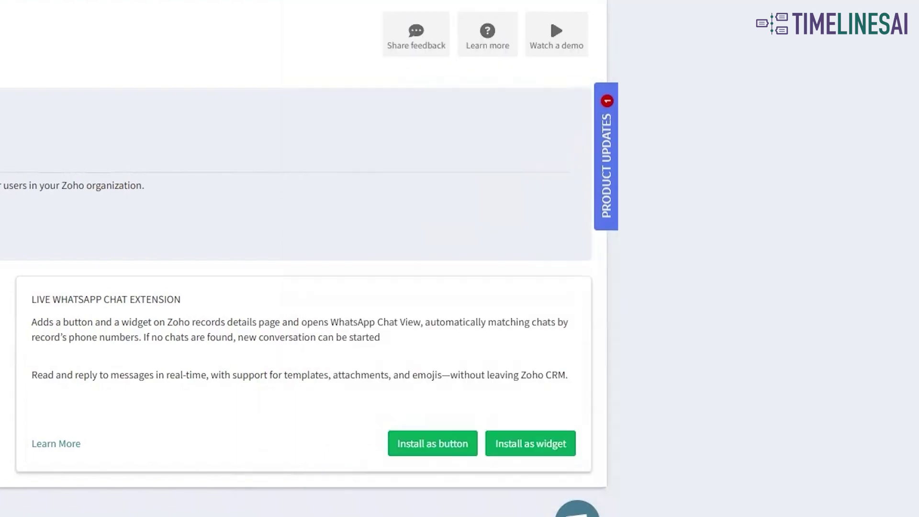